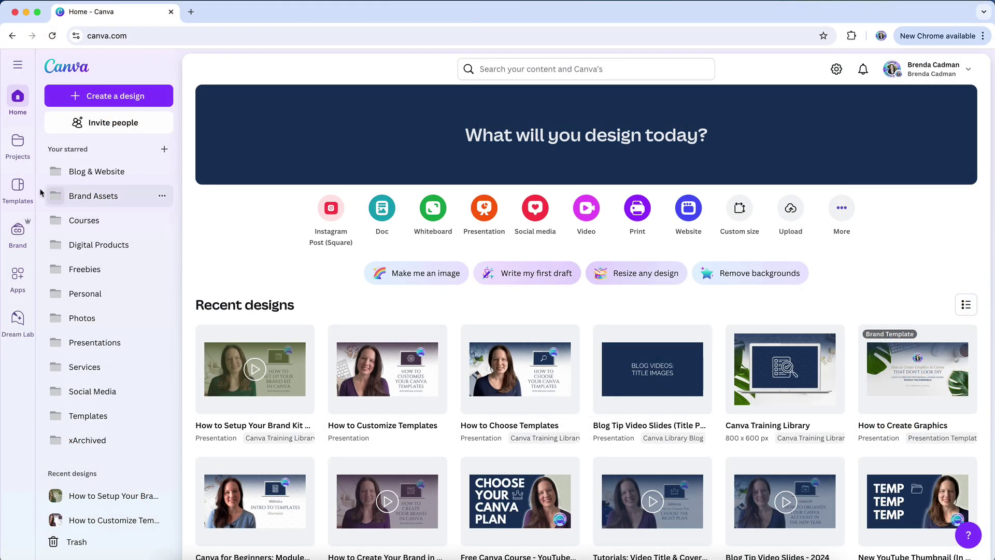
Open Canva's Templates library from the left sidebar
{"action": "left_click", "coordinate": [16, 199]}
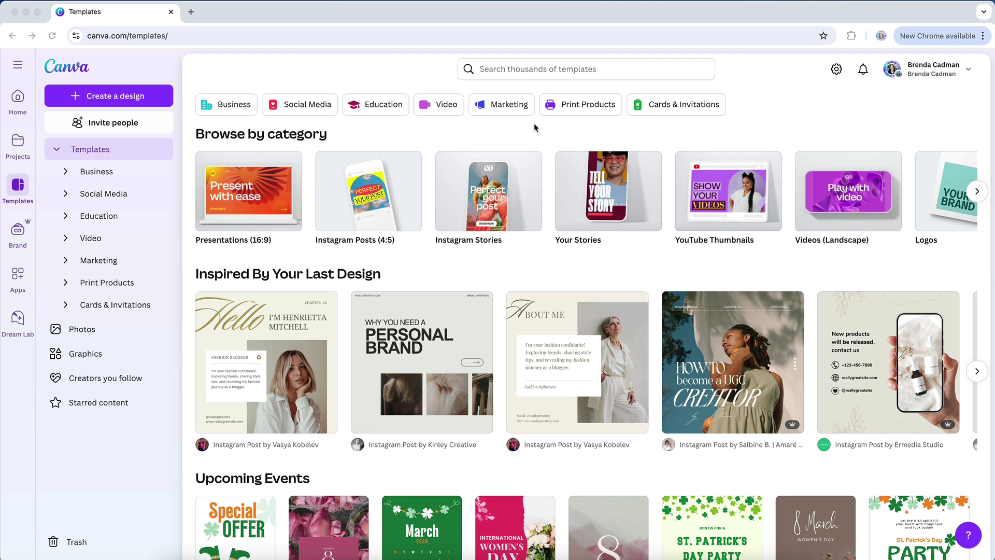
Search the template library for 'instagram post'
{"action": "left_click", "coordinate": [528, 72]}
{"action": "left_click", "coordinate": [525, 71]}
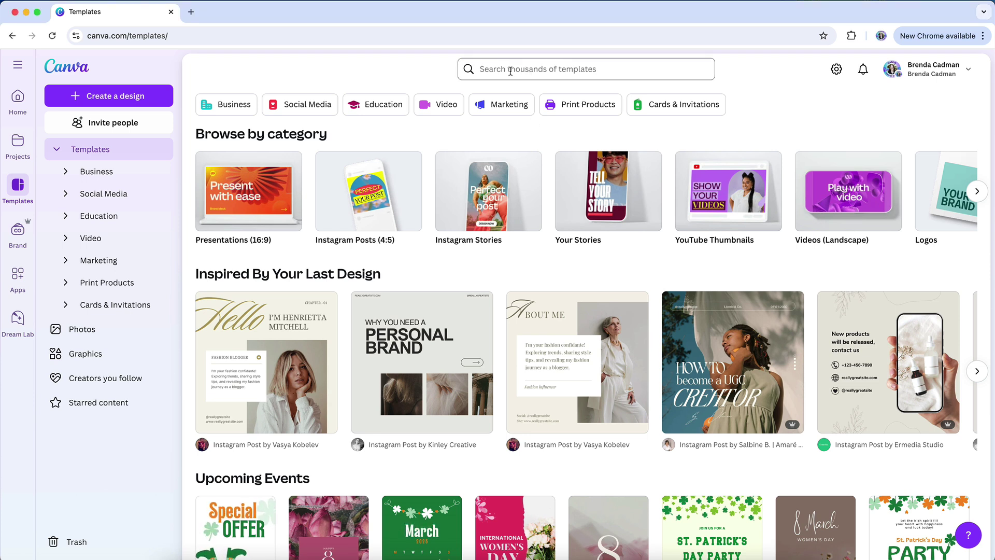
{"action": "left_click", "coordinate": [510, 70]}
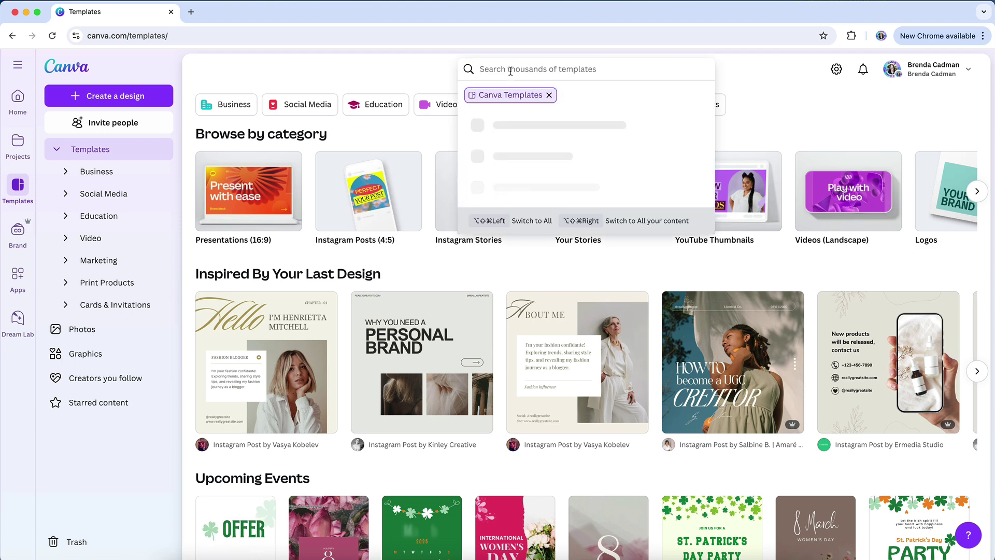
{"action": "type", "text": "instagram post"}
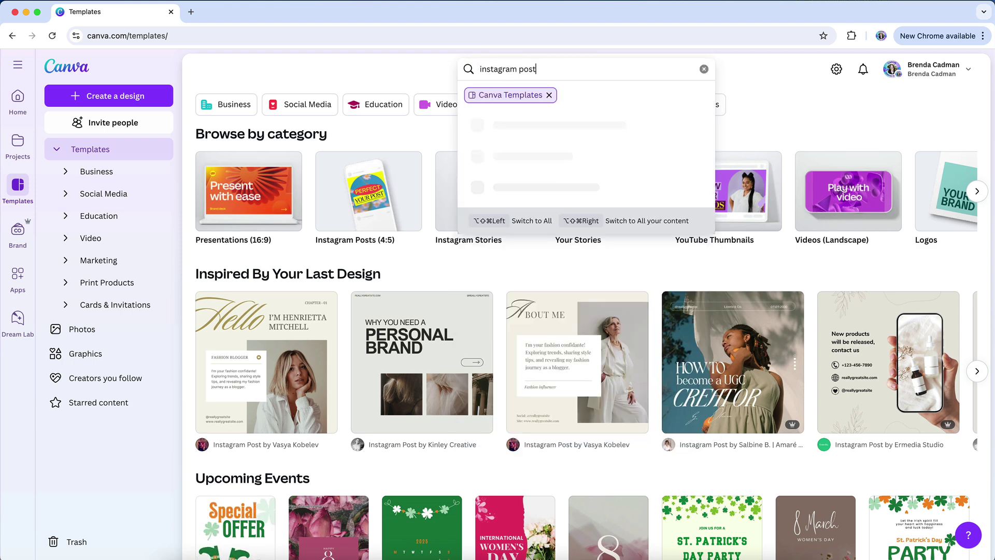
{"action": "key", "text": "Return"}
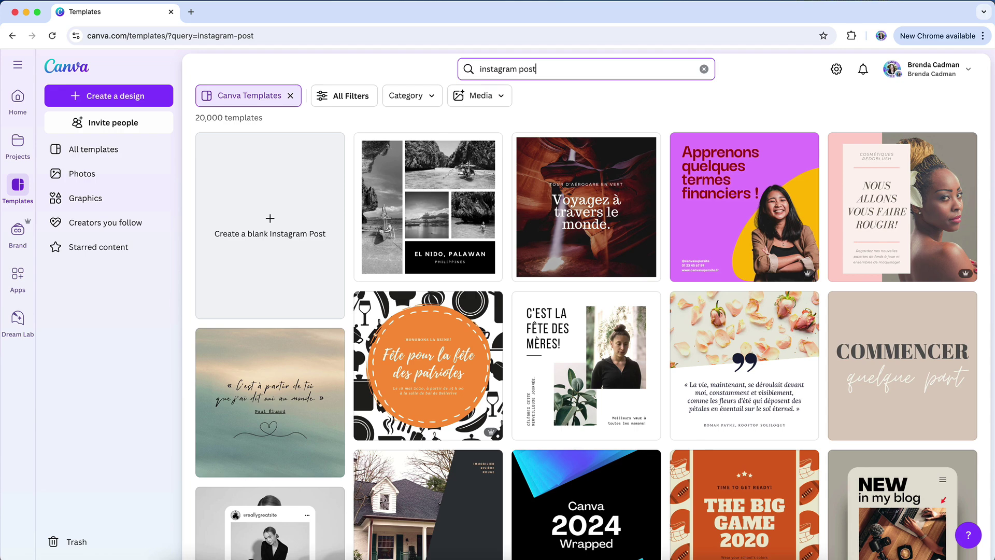
Revise the template search to 'instagram post real estate' and run it
{"action": "key", "text": "BackSpace"}
{"action": "key", "text": "BackSpace"}
{"action": "key", "text": "BackSpace"}
{"action": "type", "text": "carousel minimal"}
{"action": "key", "text": "Return"}
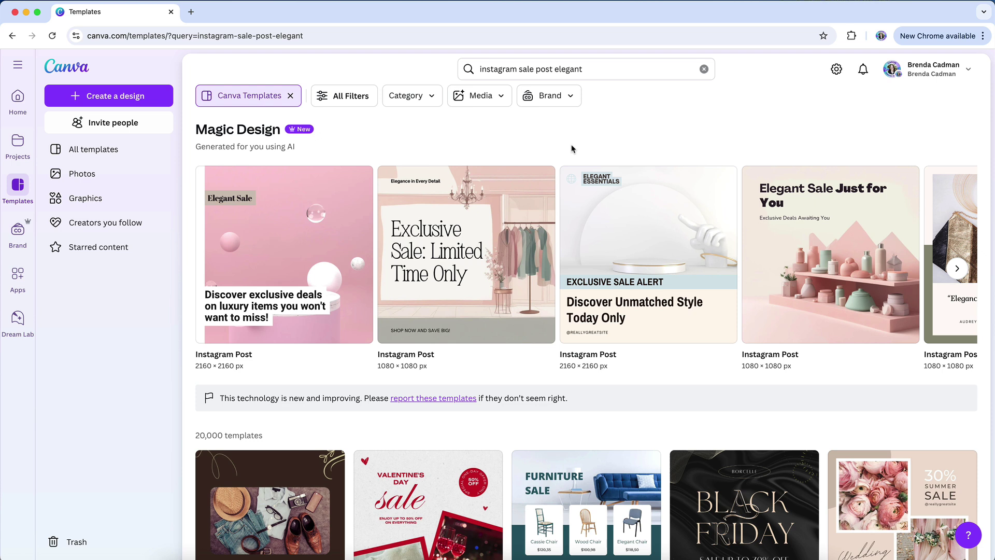
{"action": "left_click_drag", "start_coordinate": [519, 69], "coordinate": [574, 69]}
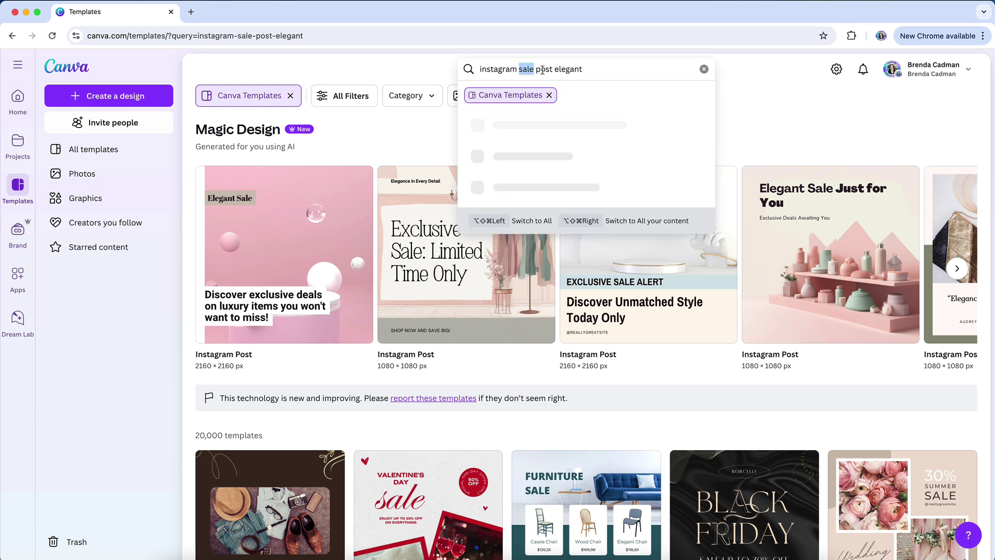
{"action": "type", "text": "post "}
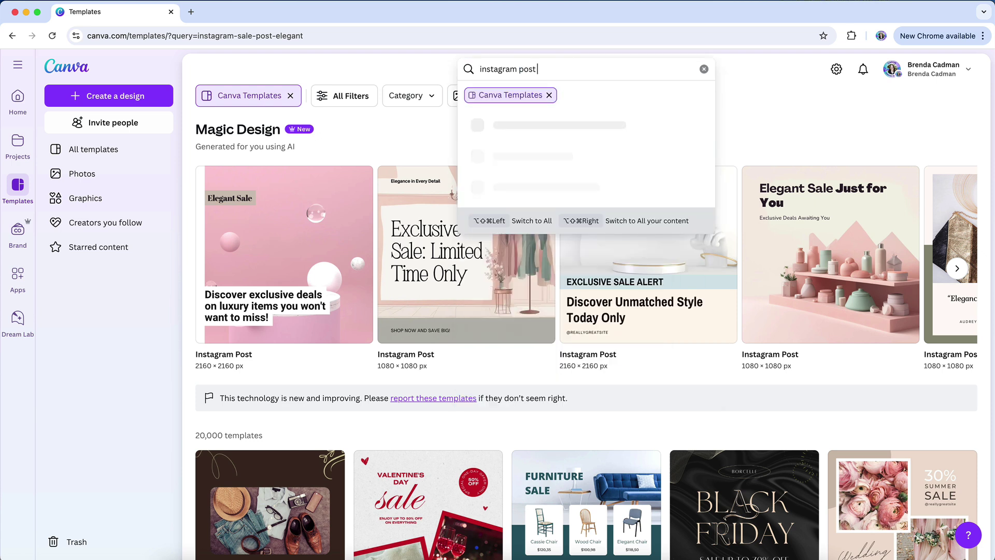
{"action": "type", "text": "real estate"}
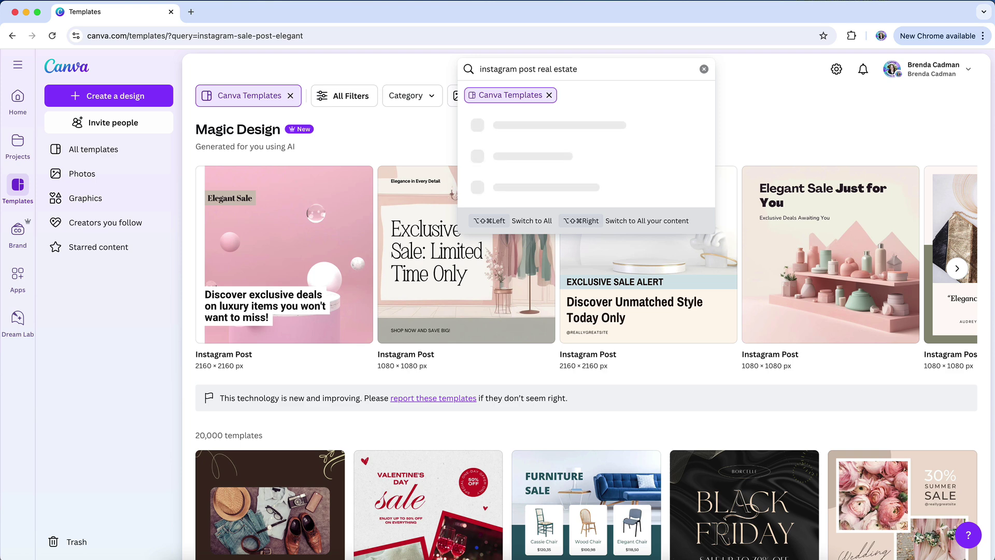
{"action": "key", "text": "Return"}
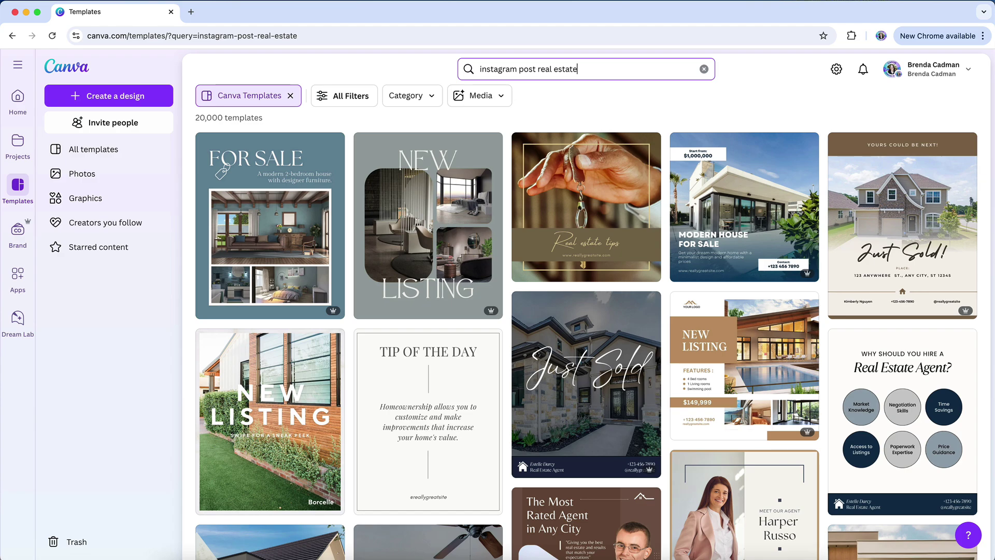
Return to the Templates home page and search for 'instagram carousel'
{"action": "left_click", "coordinate": [290, 95]}
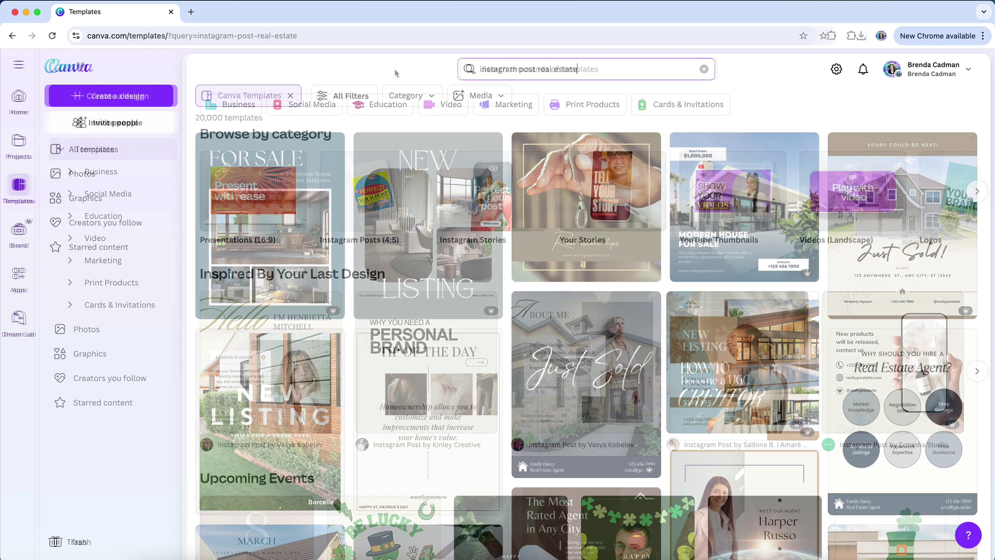
{"action": "left_click", "coordinate": [503, 70]}
{"action": "type", "text": "instagram carousel"}
{"action": "key", "text": "Return"}
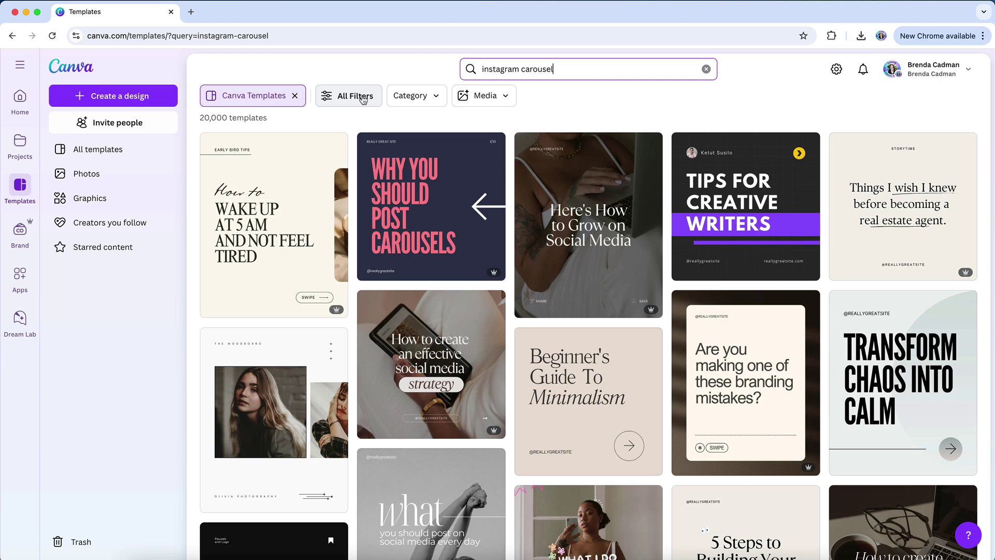
In All Filters, set the Style filter to Modern instead of Minimalist
{"action": "left_click", "coordinate": [363, 100]}
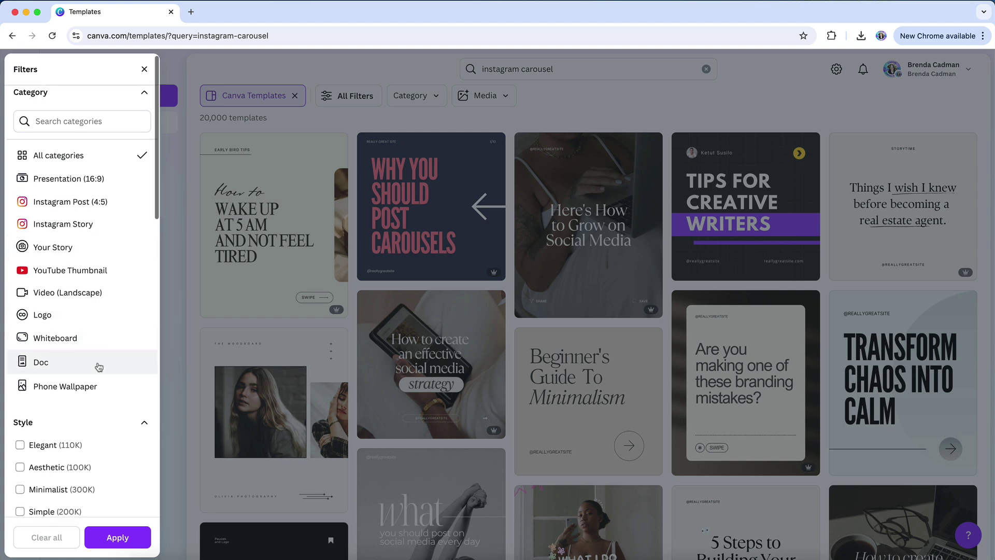
{"action": "scroll", "coordinate": [96, 366], "scroll_direction": "down", "scroll_amount": 3}
{"action": "scroll", "coordinate": [97, 364], "scroll_direction": "down", "scroll_amount": 3}
{"action": "scroll", "coordinate": [96, 366], "scroll_direction": "down", "scroll_amount": 3}
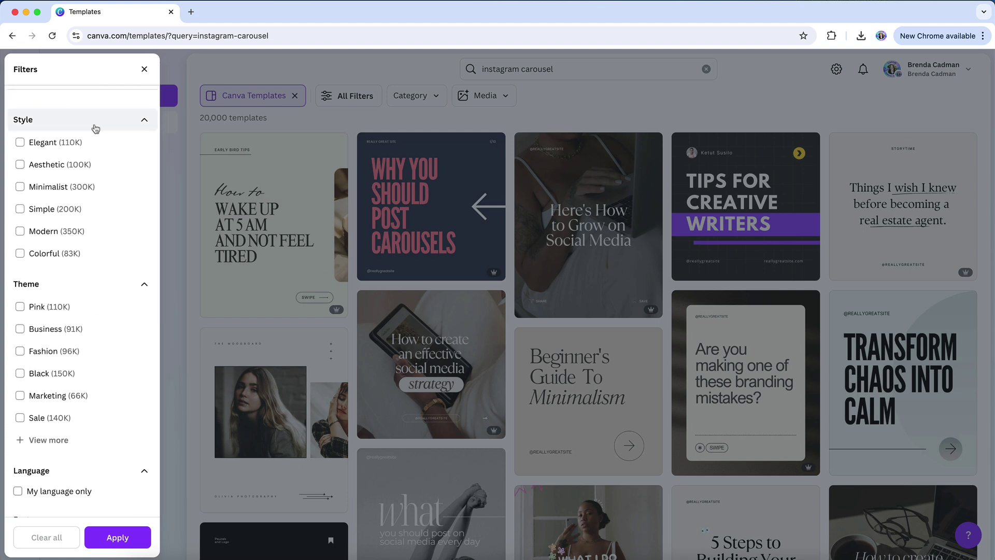
{"action": "left_click", "coordinate": [85, 191]}
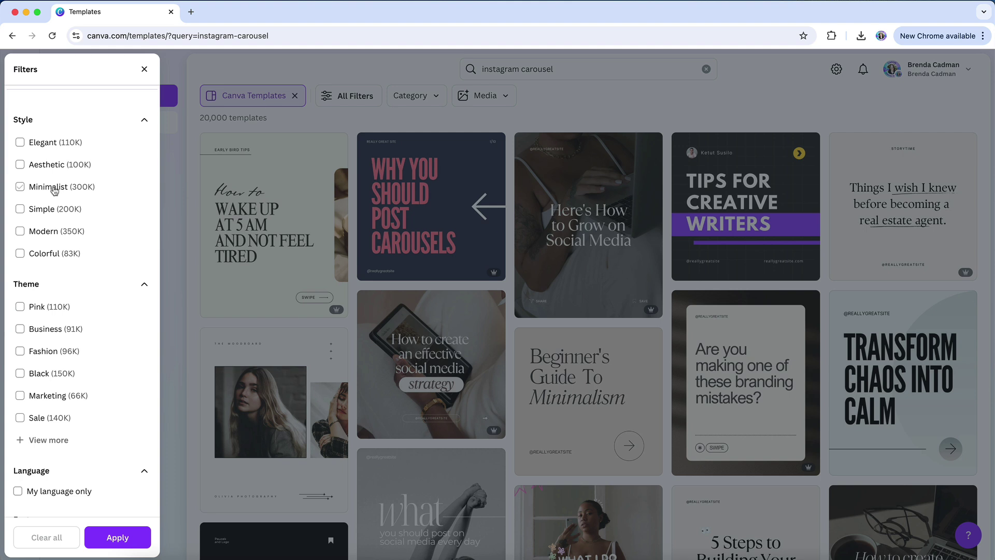
{"action": "left_click", "coordinate": [50, 236]}
{"action": "left_click", "coordinate": [50, 236]}
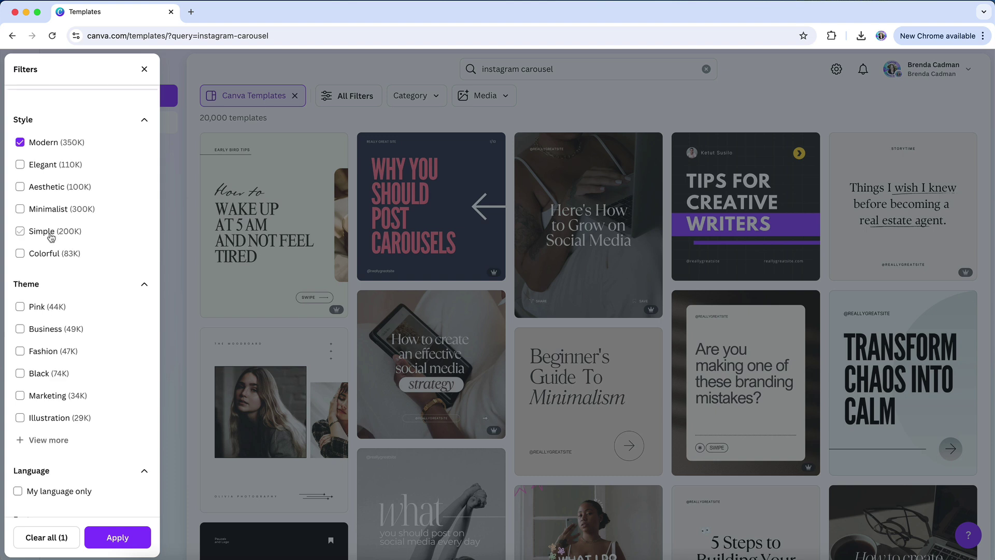
{"action": "scroll", "coordinate": [50, 282], "scroll_direction": "down", "scroll_amount": 1}
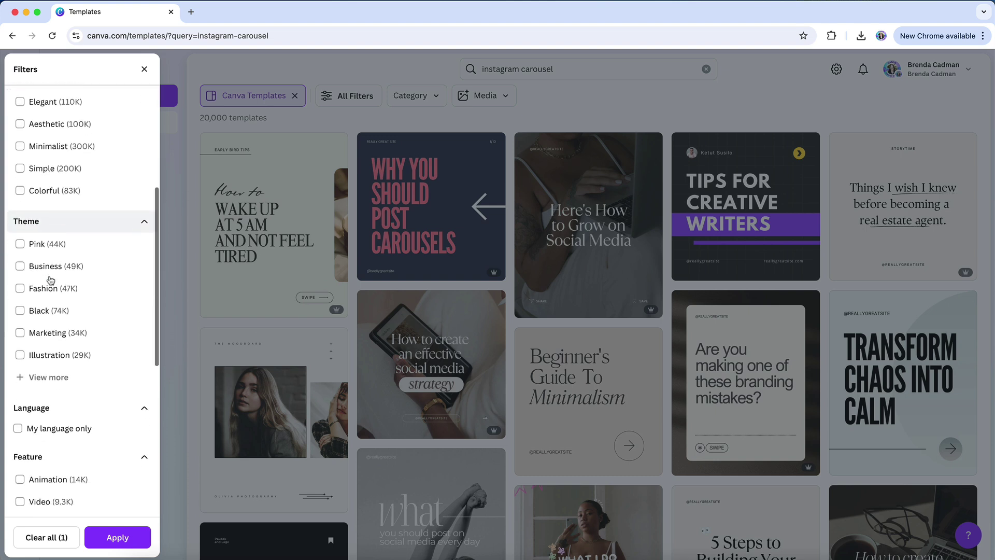
{"action": "scroll", "coordinate": [49, 282], "scroll_direction": "down", "scroll_amount": 2}
{"action": "scroll", "coordinate": [51, 281], "scroll_direction": "down", "scroll_amount": 2}
{"action": "scroll", "coordinate": [50, 282], "scroll_direction": "down", "scroll_amount": 3}
{"action": "scroll", "coordinate": [53, 284], "scroll_direction": "down", "scroll_amount": 1}
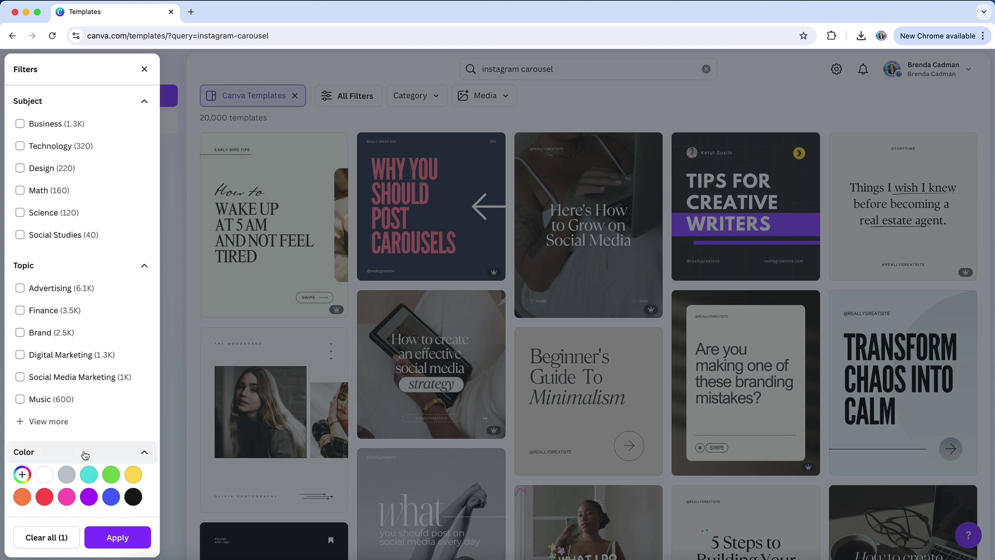
Add an off-white custom colour filter and apply both filters to the carousel results
{"action": "left_click", "coordinate": [22, 475]}
{"action": "left_click", "coordinate": [91, 412]}
{"action": "type", "text": "#F4F2ED"}
{"action": "left_click", "coordinate": [95, 440]}
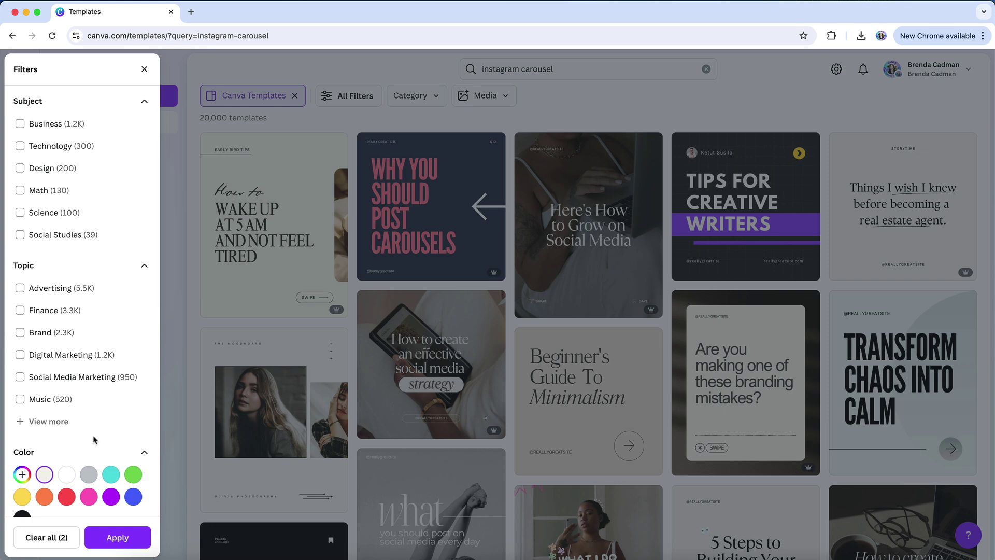
{"action": "left_click", "coordinate": [118, 539]}
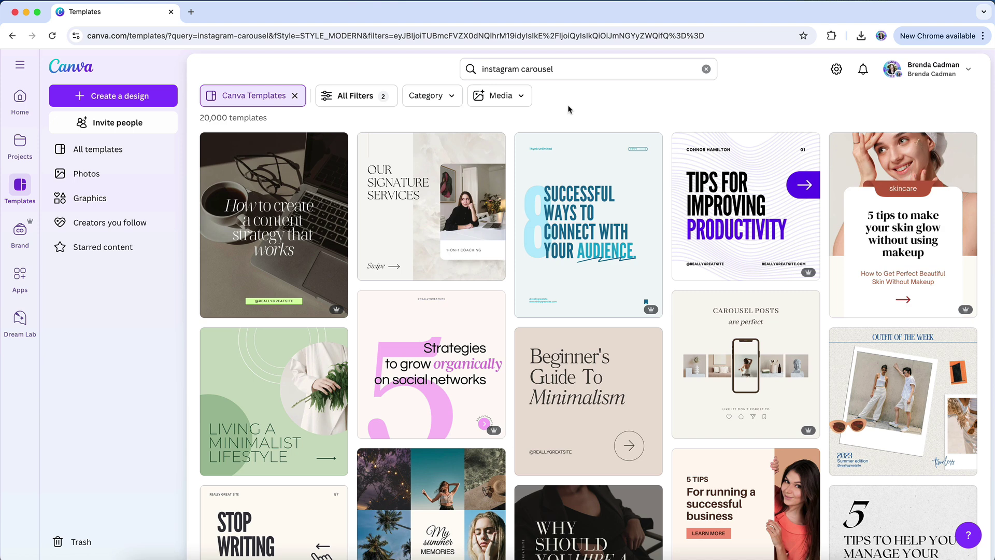
{"action": "scroll", "coordinate": [568, 110], "scroll_direction": "down", "scroll_amount": 1}
{"action": "scroll", "coordinate": [569, 110], "scroll_direction": "down", "scroll_amount": 3}
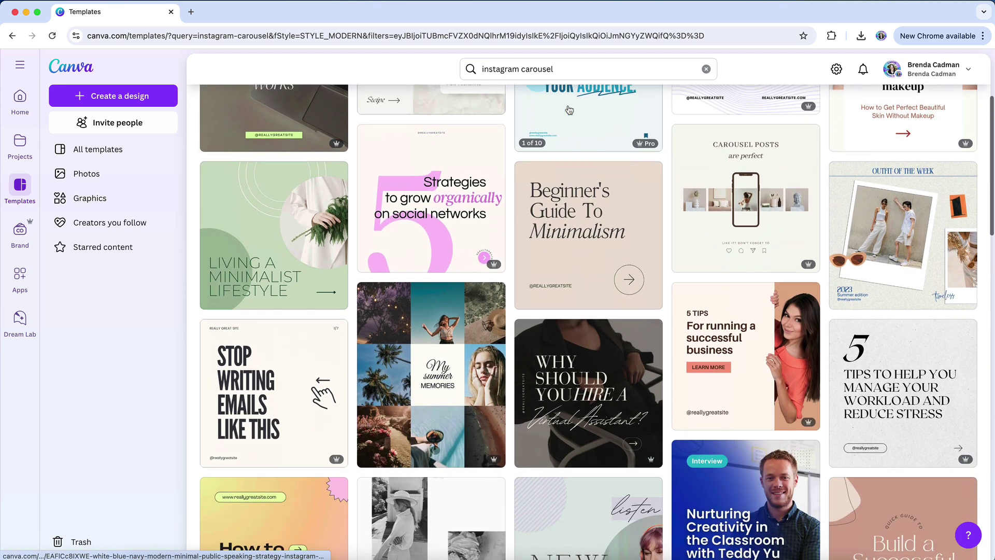
{"action": "scroll", "coordinate": [569, 110], "scroll_direction": "down", "scroll_amount": 2}
{"action": "scroll", "coordinate": [569, 111], "scroll_direction": "down", "scroll_amount": 1}
{"action": "scroll", "coordinate": [568, 111], "scroll_direction": "down", "scroll_amount": 3}
{"action": "scroll", "coordinate": [569, 111], "scroll_direction": "down", "scroll_amount": 1}
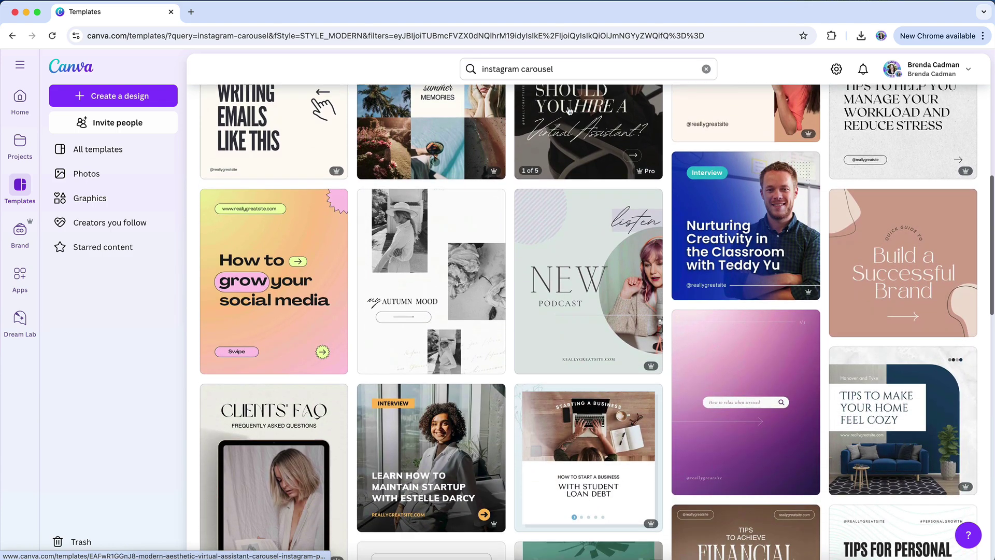
{"action": "scroll", "coordinate": [569, 111], "scroll_direction": "down", "scroll_amount": 1}
{"action": "scroll", "coordinate": [569, 111], "scroll_direction": "down", "scroll_amount": 2}
{"action": "scroll", "coordinate": [568, 111], "scroll_direction": "down", "scroll_amount": 2}
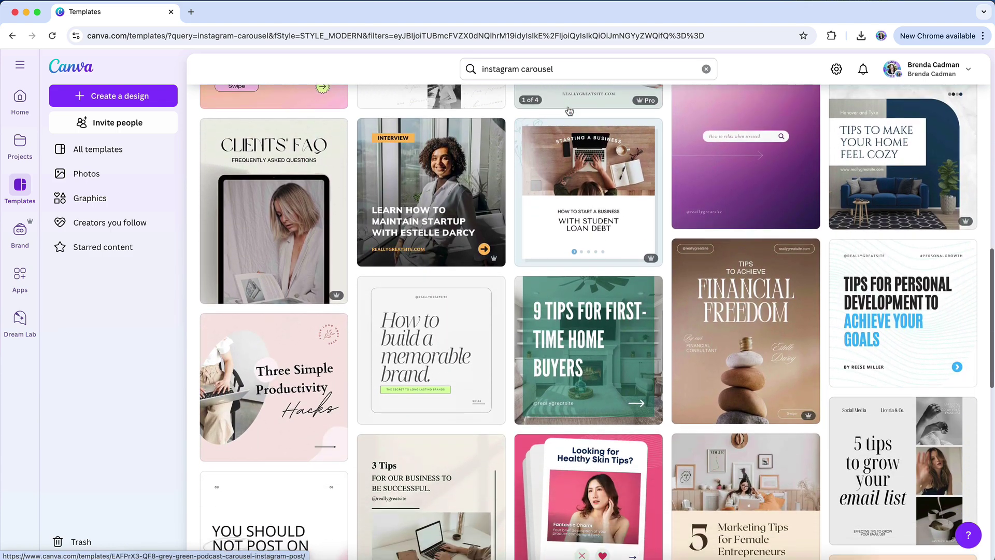
{"action": "scroll", "coordinate": [506, 194], "scroll_direction": "down", "scroll_amount": 2}
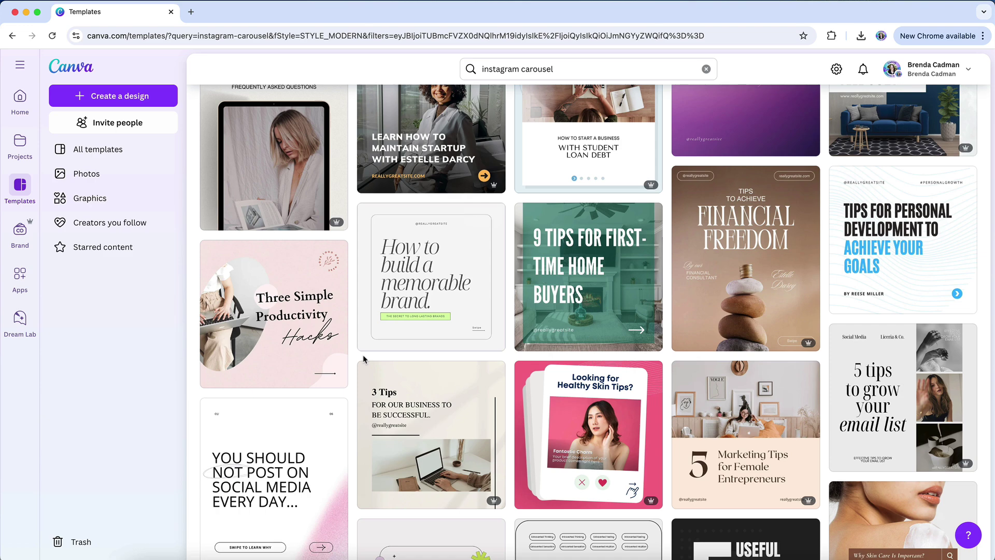
Go back to the unfiltered carousel results and preview the Pink and Black Duo Tone template
{"action": "key", "text": "super+bracketleft"}
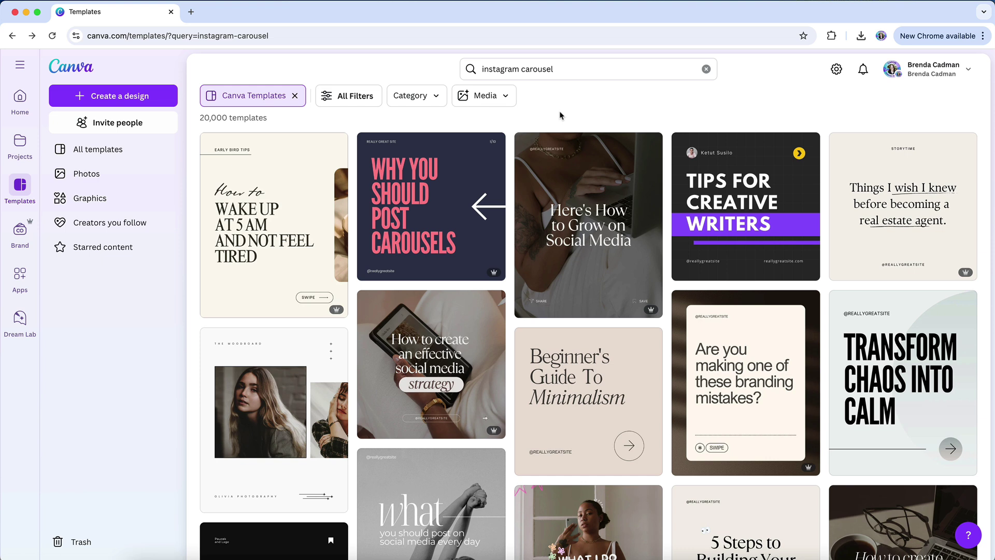
{"action": "mouse_move", "coordinate": [431, 206]}
{"action": "left_click", "coordinate": [466, 198]}
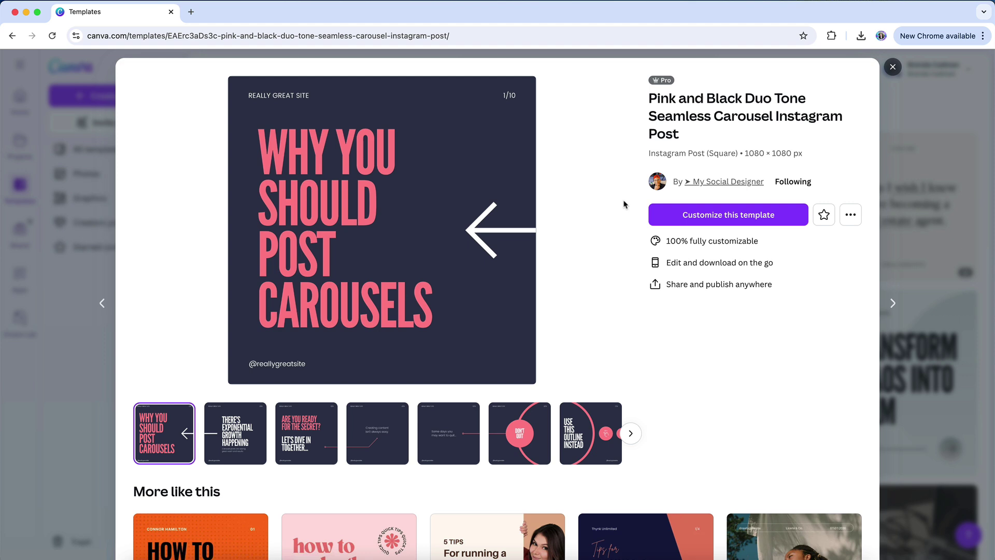
Open the My Social Designer profile from the template preview and follow the creator
{"action": "left_click", "coordinate": [714, 184]}
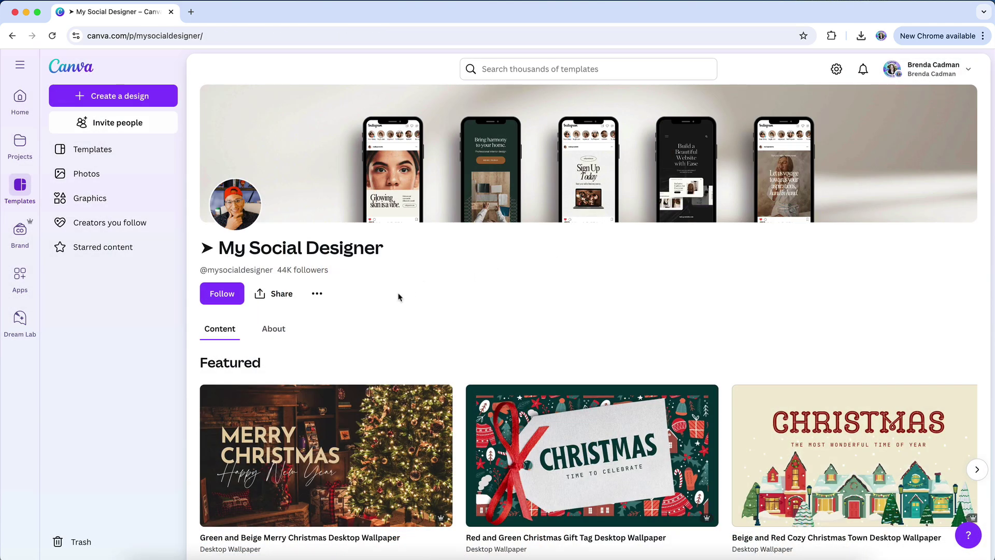
{"action": "left_click", "coordinate": [230, 302]}
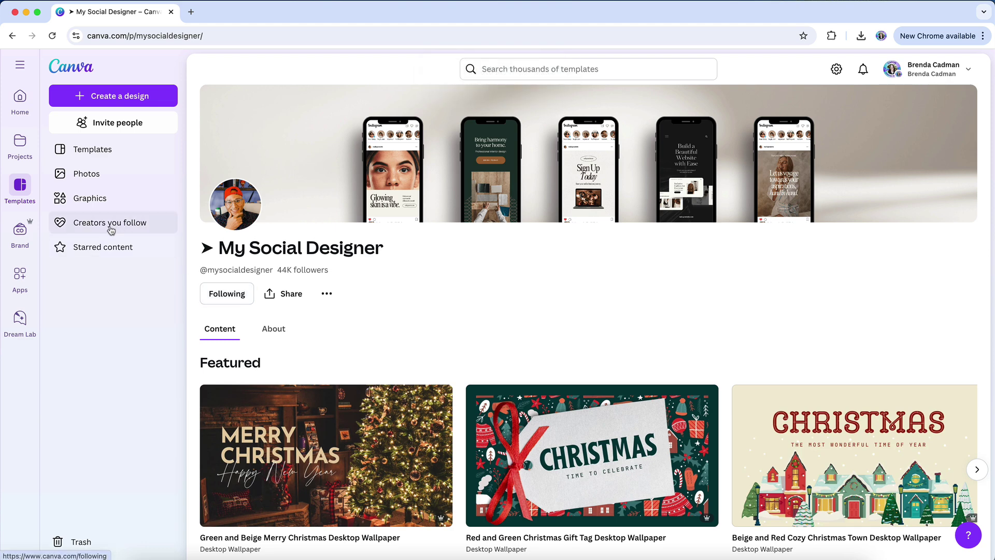
Open the Creators you follow page from the left sidebar
{"action": "left_click", "coordinate": [111, 226]}
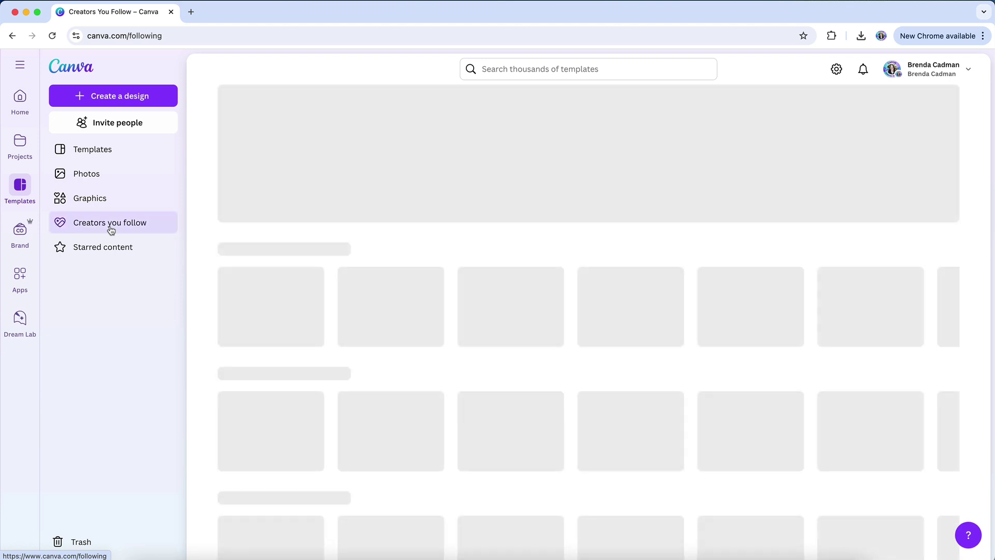
{"action": "scroll", "coordinate": [411, 261], "scroll_direction": "down", "scroll_amount": 2}
{"action": "scroll", "coordinate": [411, 261], "scroll_direction": "down", "scroll_amount": 2}
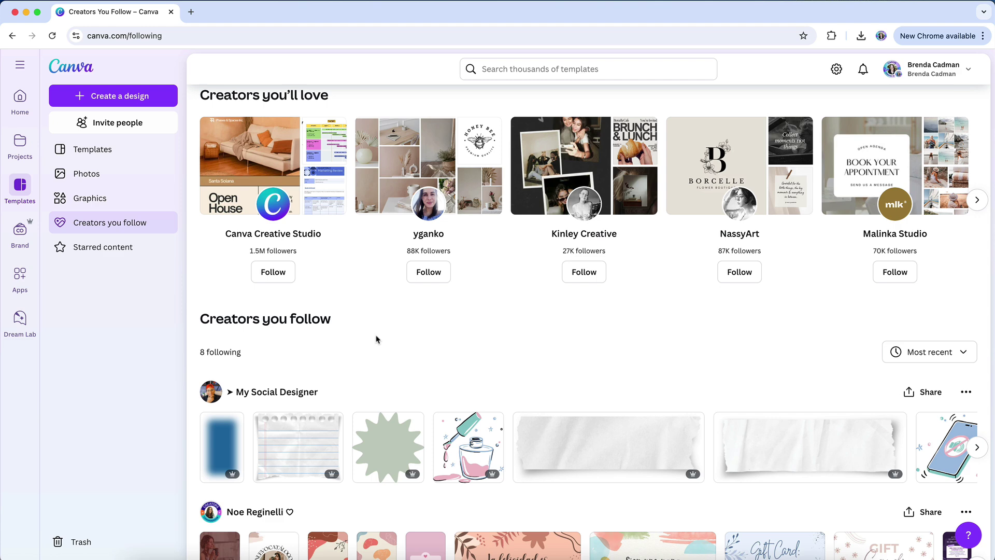
{"action": "scroll", "coordinate": [378, 334], "scroll_direction": "up", "scroll_amount": 1}
{"action": "scroll", "coordinate": [381, 319], "scroll_direction": "up", "scroll_amount": 2}
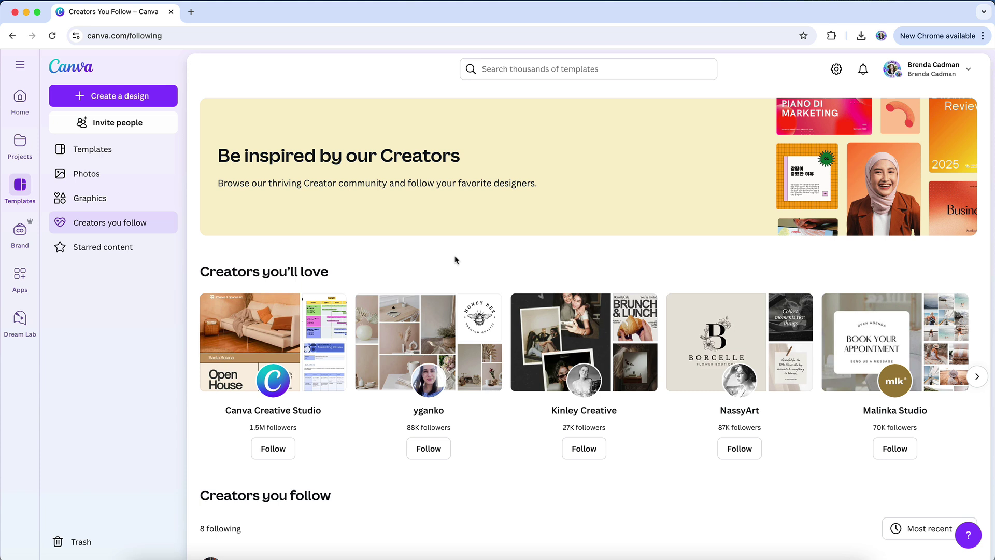
{"action": "scroll", "coordinate": [336, 485], "scroll_direction": "down", "scroll_amount": 2}
{"action": "left_click", "coordinate": [278, 487]}
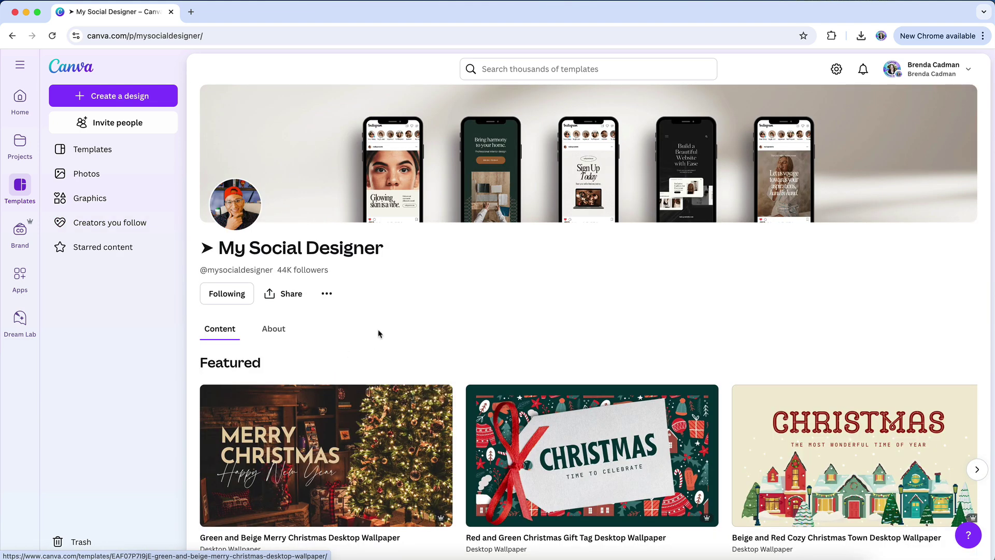
{"action": "scroll", "coordinate": [380, 333], "scroll_direction": "down", "scroll_amount": 1}
{"action": "scroll", "coordinate": [379, 332], "scroll_direction": "down", "scroll_amount": 3}
{"action": "scroll", "coordinate": [380, 331], "scroll_direction": "down", "scroll_amount": 2}
{"action": "scroll", "coordinate": [380, 331], "scroll_direction": "down", "scroll_amount": 3}
{"action": "scroll", "coordinate": [380, 332], "scroll_direction": "down", "scroll_amount": 1}
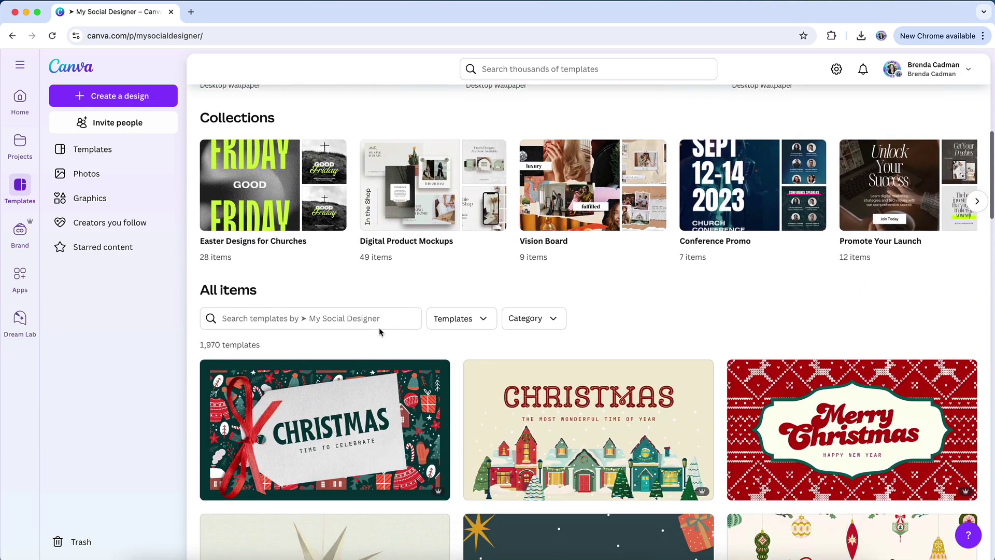
{"action": "left_click", "coordinate": [287, 317]}
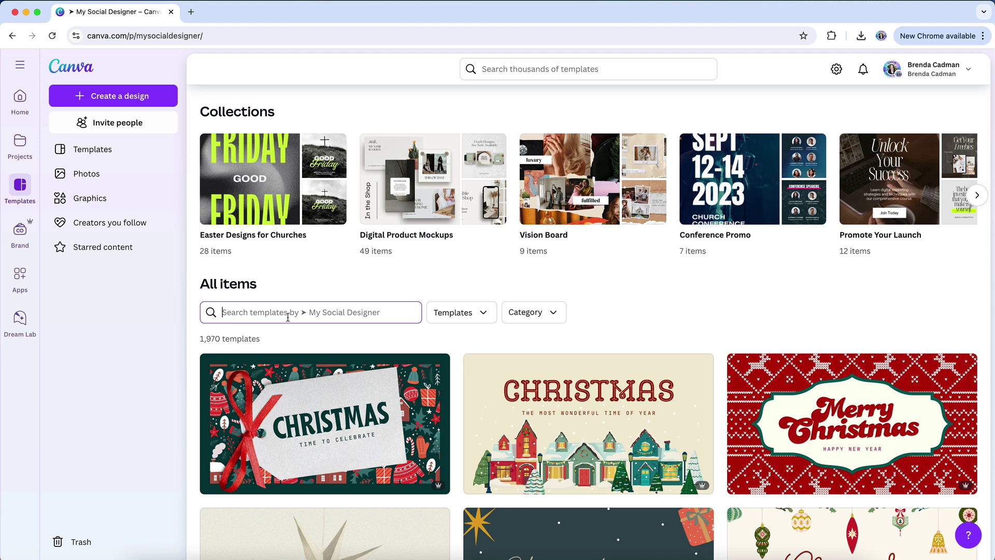
{"action": "type", "text": "mockup"}
{"action": "key", "text": "Return"}
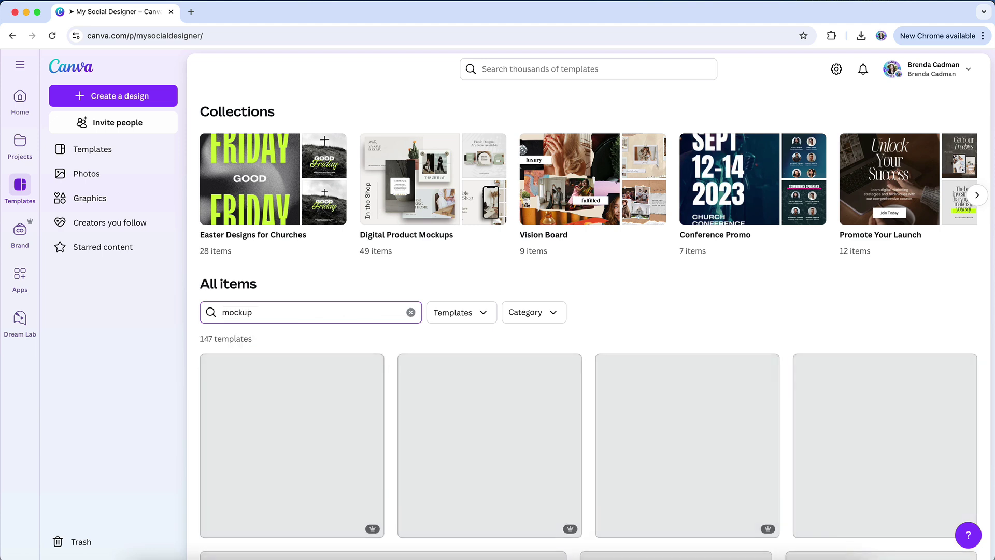
{"action": "scroll", "coordinate": [689, 197], "scroll_direction": "down", "scroll_amount": 3}
{"action": "scroll", "coordinate": [689, 197], "scroll_direction": "down", "scroll_amount": 1}
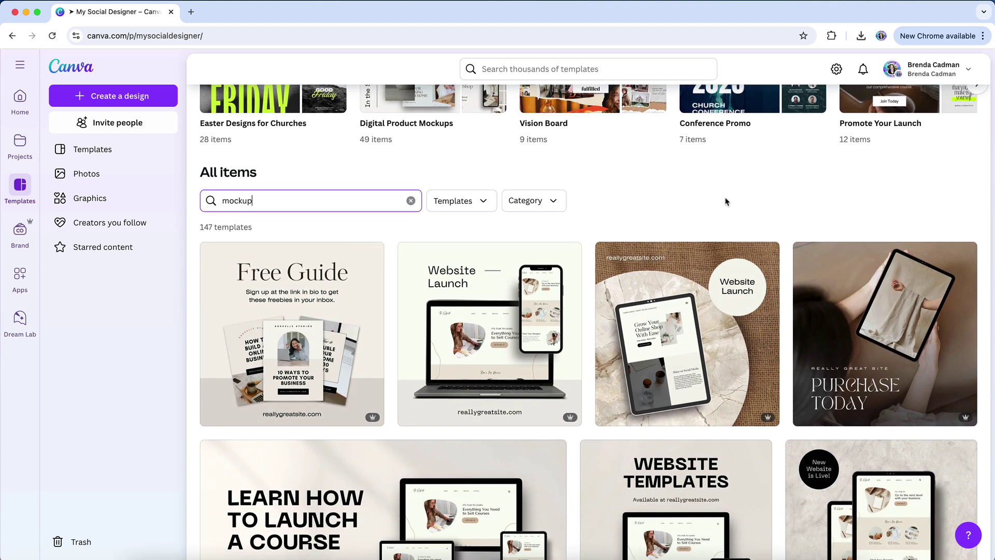